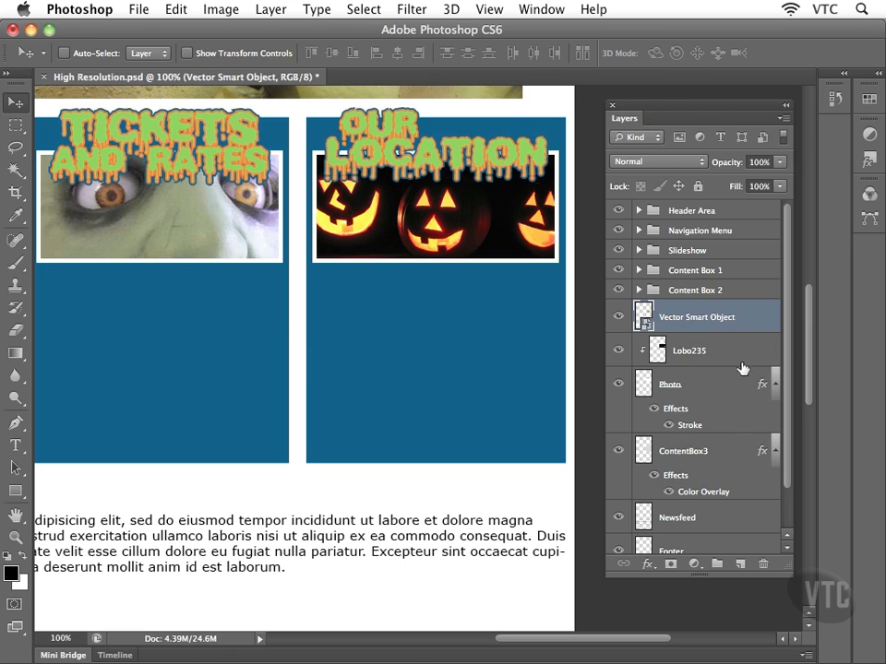
Group the Vector Smart Object, Lobo235, Photo and ContentBox3 layers into a group named 'Content Box 3'.
{"action": "left_click", "coordinate": [674, 452], "text": "shift"}
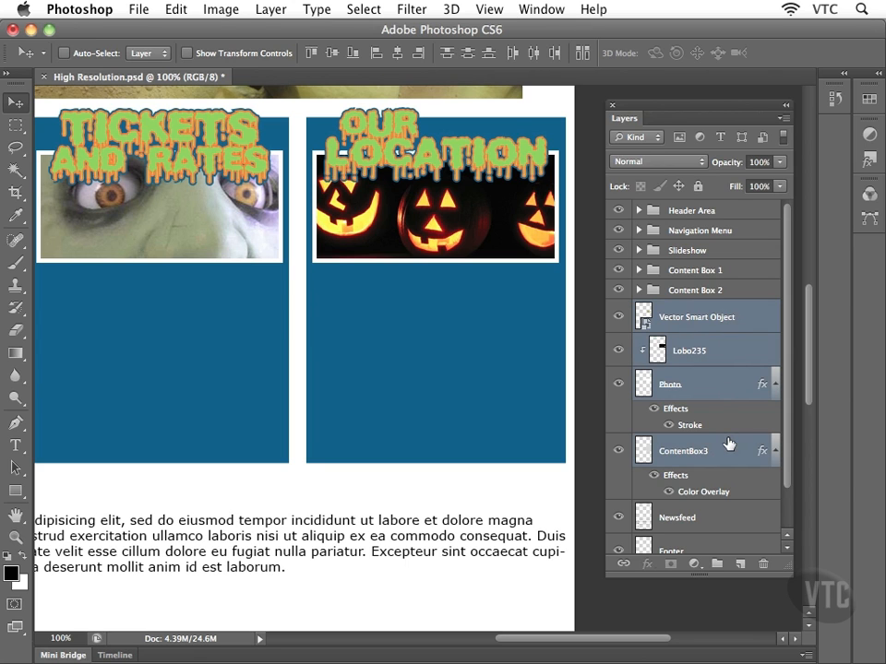
{"action": "key", "text": "super+g"}
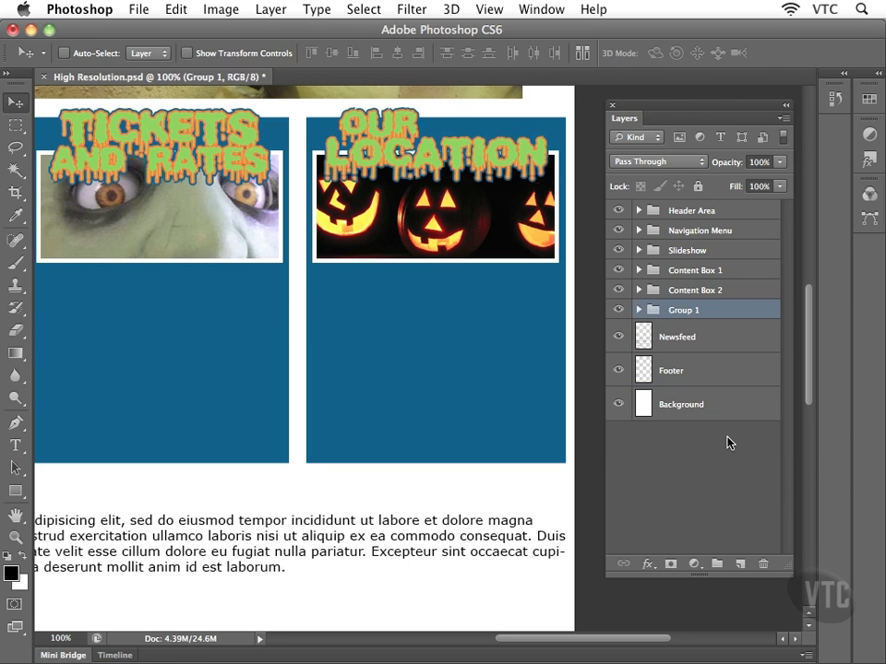
{"action": "double_click", "coordinate": [684, 311]}
{"action": "type", "text": "Content Box 3"}
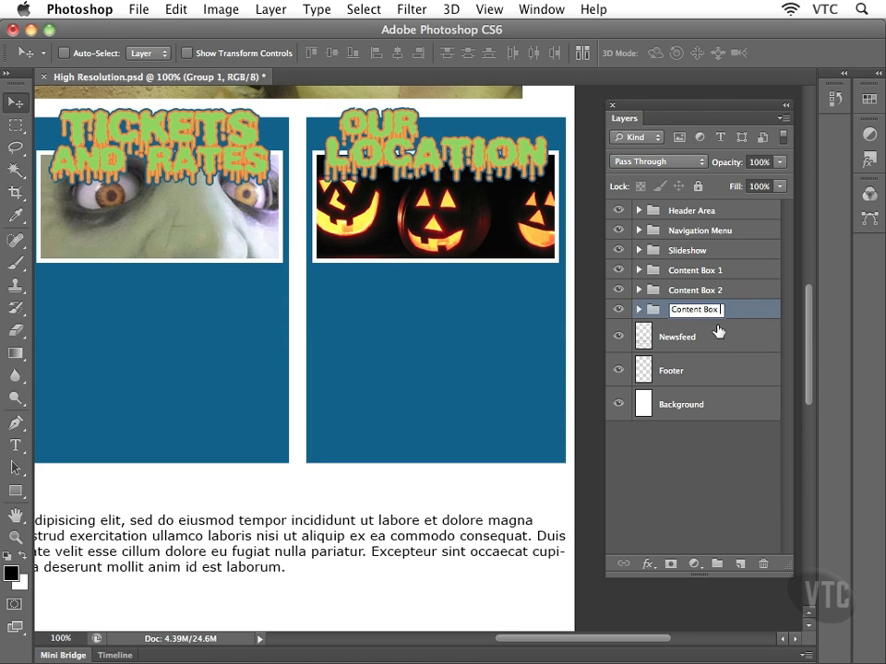
{"action": "key", "text": "Return"}
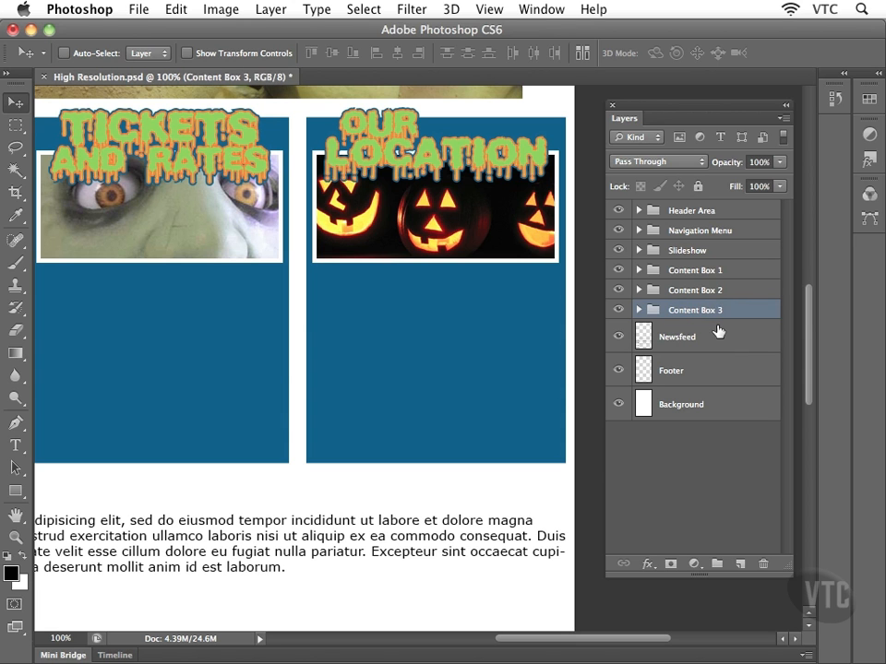
{"action": "key", "text": "super+minus"}
{"action": "key", "text": "super+minus"}
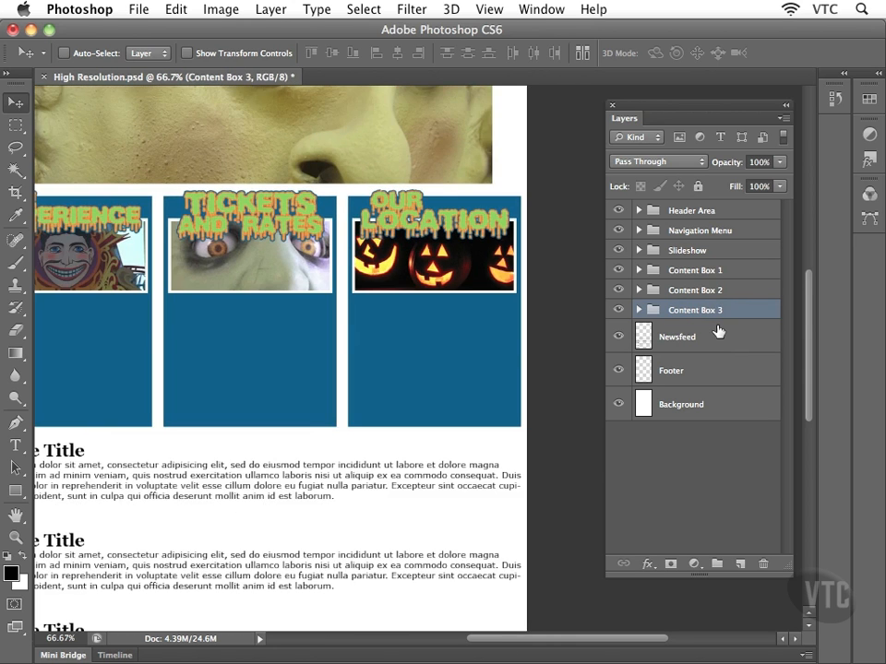
{"action": "left_click_drag", "start_coordinate": [399, 234], "coordinate": [434, 354]}
{"action": "left_click_drag", "start_coordinate": [366, 425], "coordinate": [347, 291]}
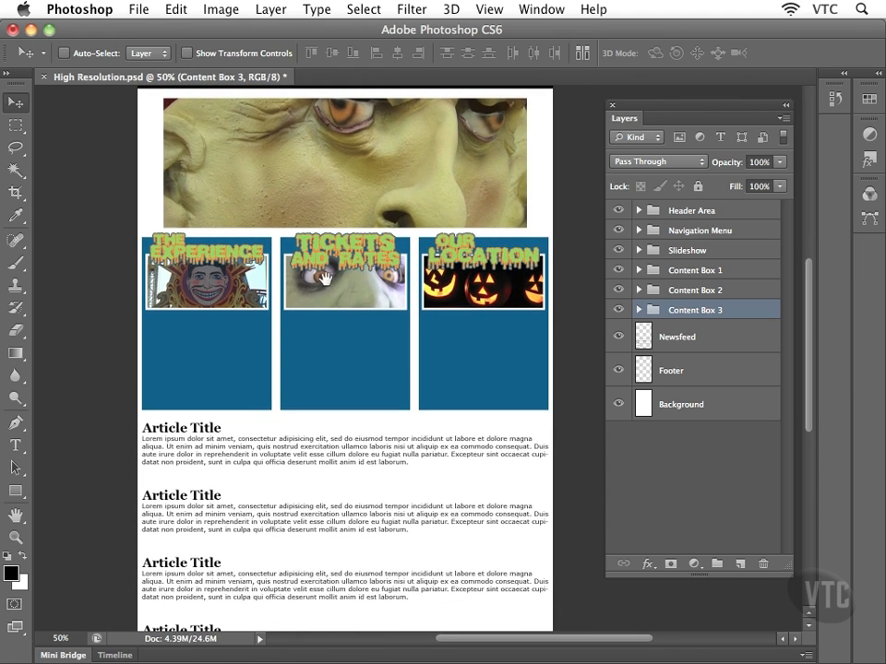
{"action": "left_click_drag", "start_coordinate": [334, 349], "coordinate": [331, 311]}
{"action": "mouse_move", "coordinate": [343, 236]}
{"action": "left_mouse_down"}
{"action": "mouse_move", "coordinate": [342, 373]}
{"action": "mouse_move", "coordinate": [342, 250]}
{"action": "left_mouse_up"}
{"action": "left_click_drag", "start_coordinate": [358, 329], "coordinate": [362, 251]}
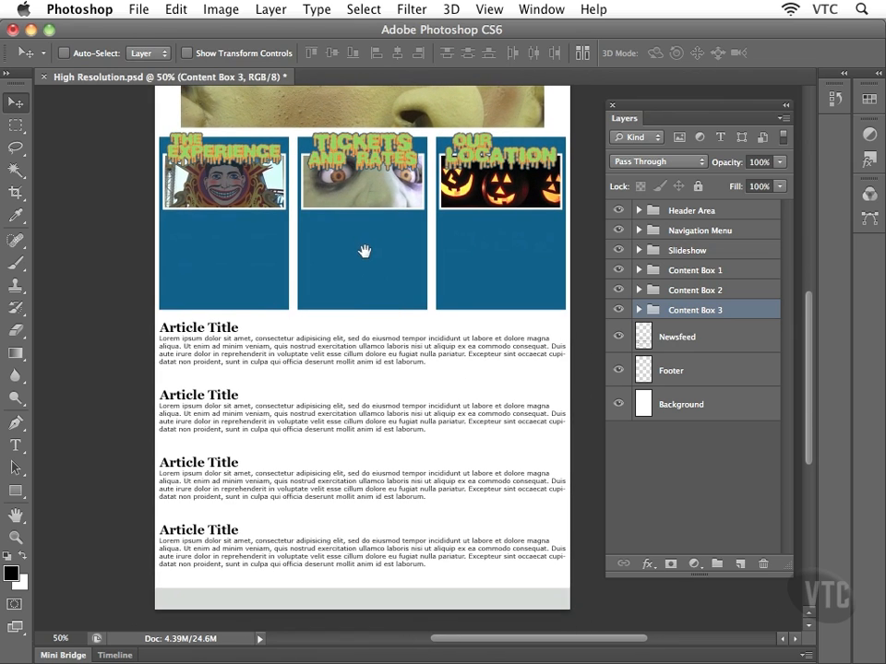
{"action": "left_click_drag", "start_coordinate": [364, 365], "coordinate": [367, 384]}
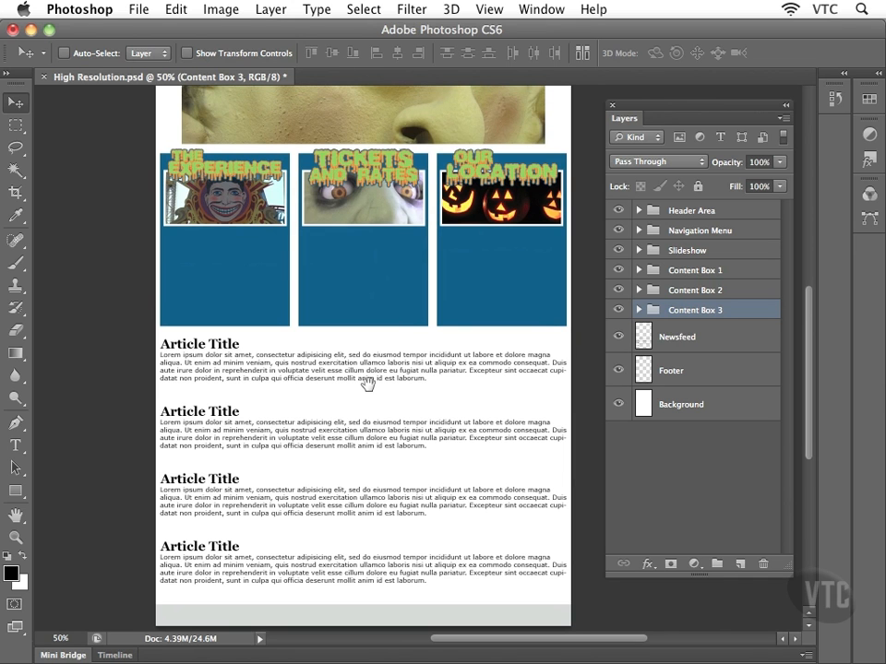
{"action": "left_click_drag", "start_coordinate": [364, 375], "coordinate": [368, 385]}
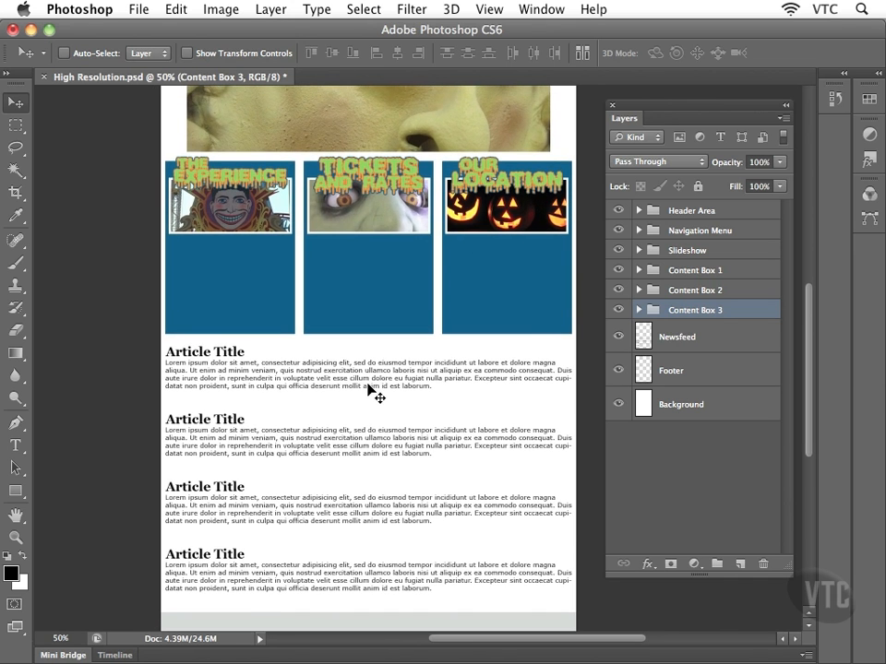
{"action": "key", "text": "super+plus"}
{"action": "key", "text": "super+plus"}
{"action": "key", "text": "super+plus"}
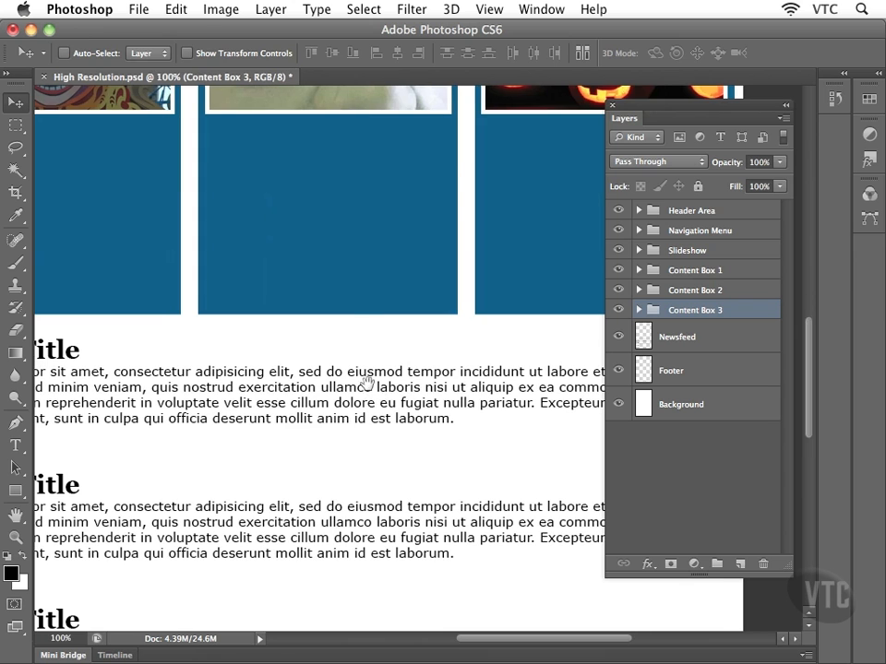
{"action": "left_click_drag", "start_coordinate": [350, 311], "coordinate": [430, 468]}
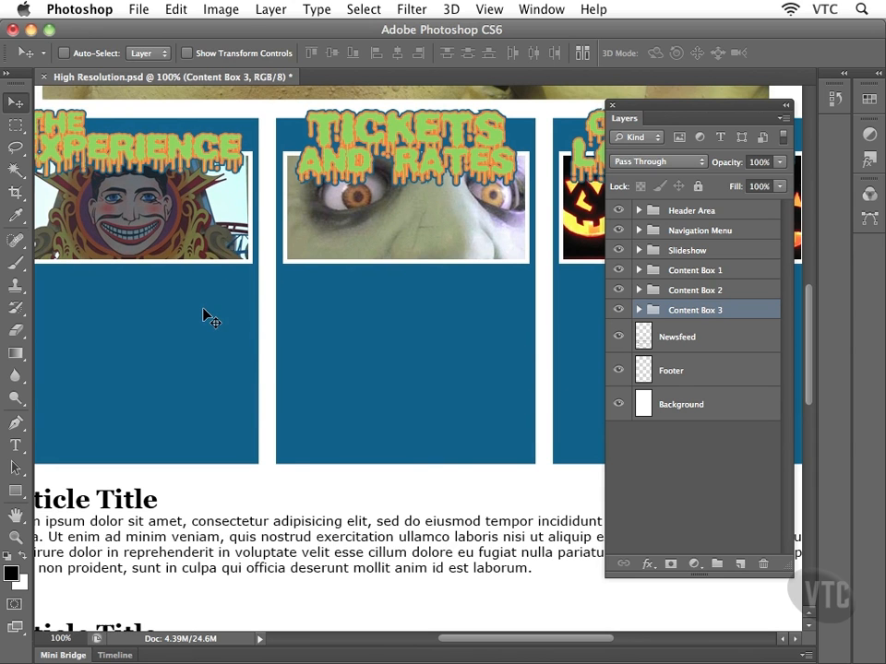
{"action": "left_click_drag", "start_coordinate": [211, 358], "coordinate": [325, 357]}
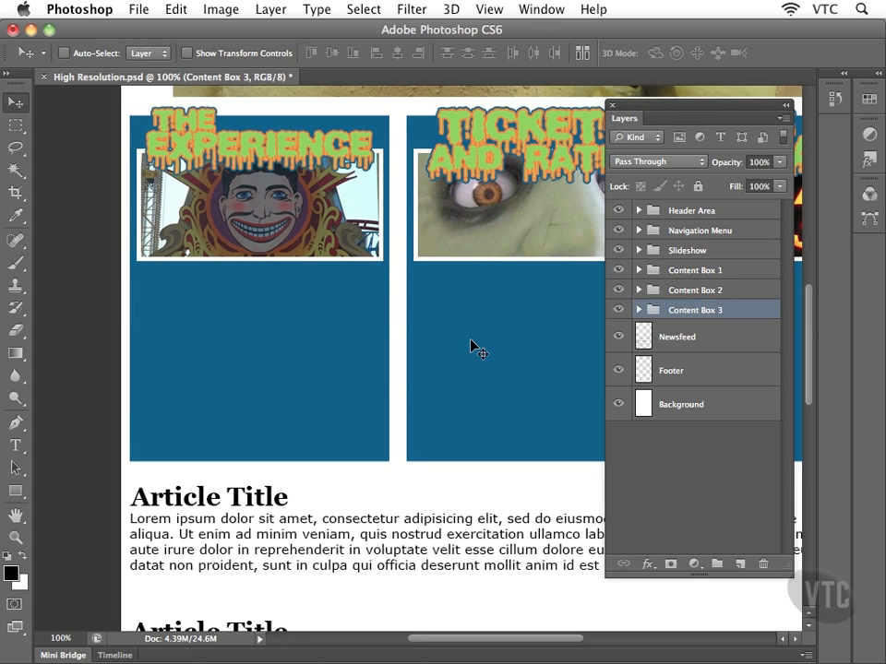
Expand the Content Box 1 group, select the ContentBox1 layer and toggle its visibility to check it.
{"action": "left_click", "coordinate": [638, 271]}
{"action": "left_click", "coordinate": [685, 273]}
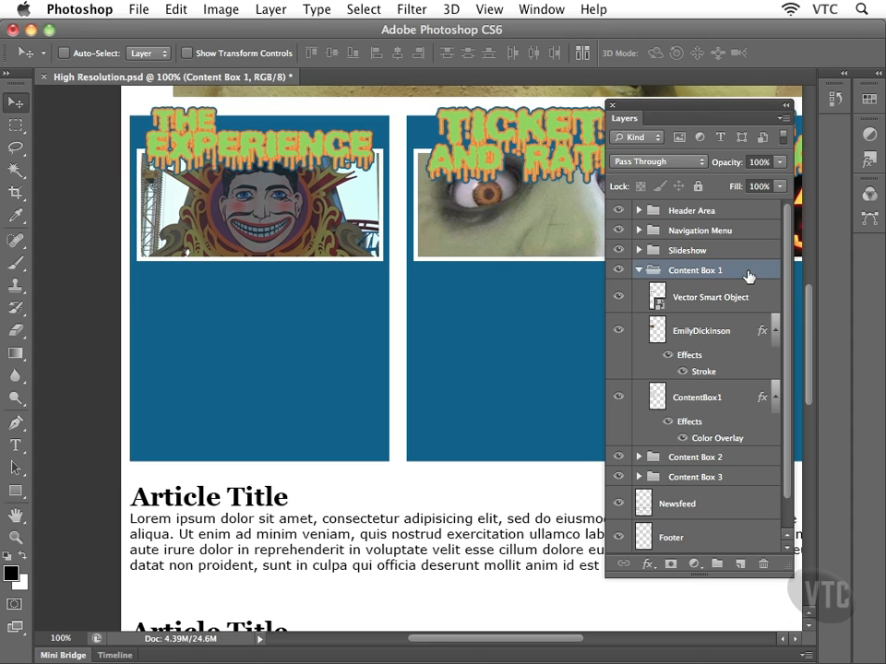
{"action": "left_click", "coordinate": [677, 398]}
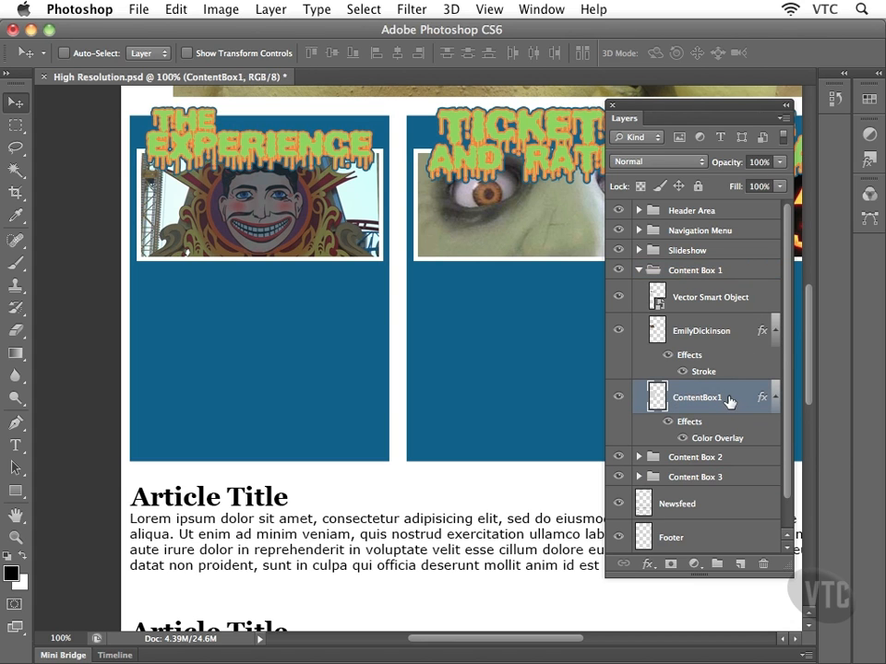
{"action": "left_click", "coordinate": [618, 397]}
{"action": "left_click", "coordinate": [618, 398]}
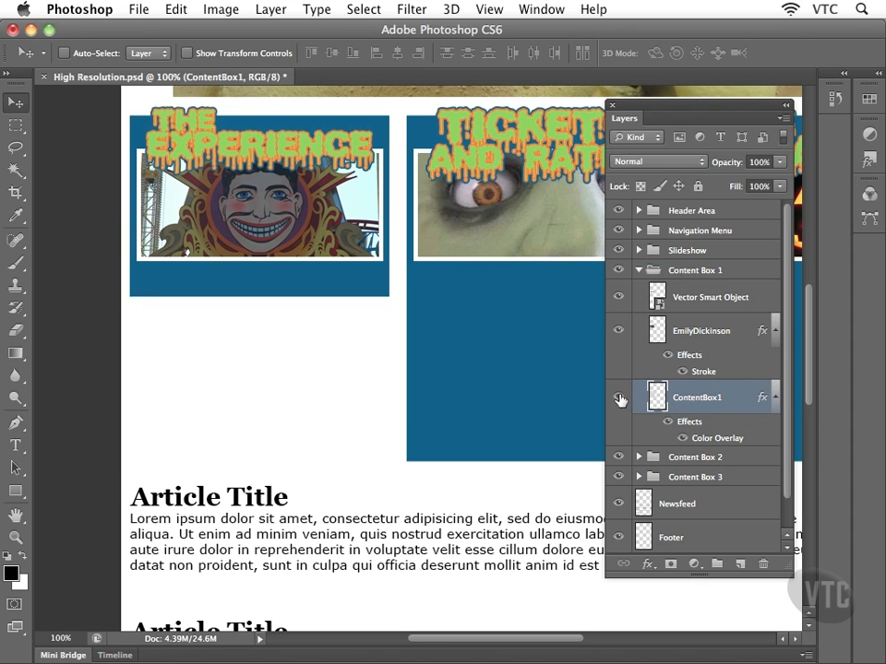
{"action": "left_click", "coordinate": [619, 397]}
{"action": "left_click", "coordinate": [618, 397]}
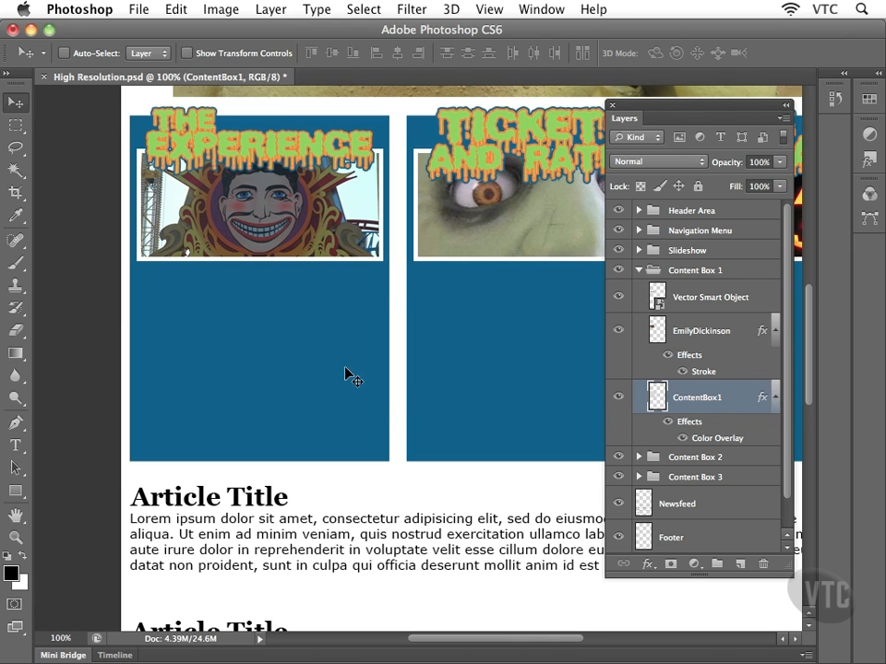
Switch to Finder, hide Photoshop and open the Work Files folder.
{"action": "key", "text": "super+Tab"}
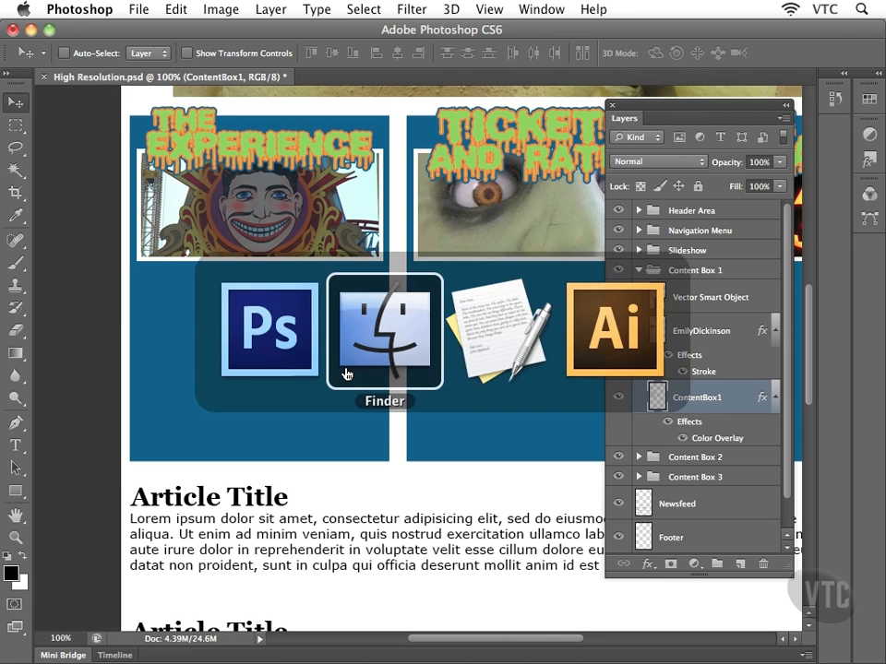
{"action": "key", "text": "alt+super+h"}
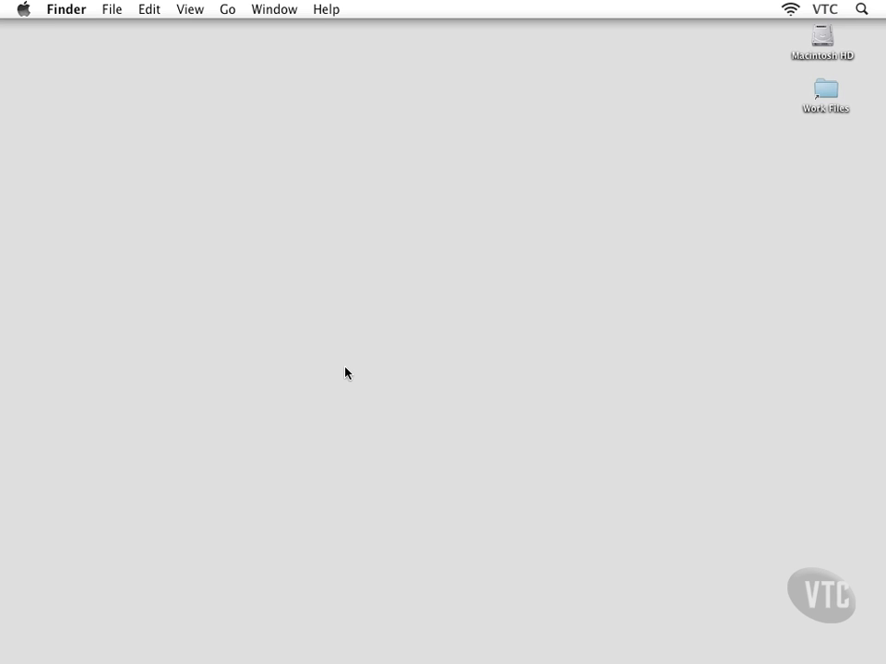
{"action": "double_click", "coordinate": [827, 96]}
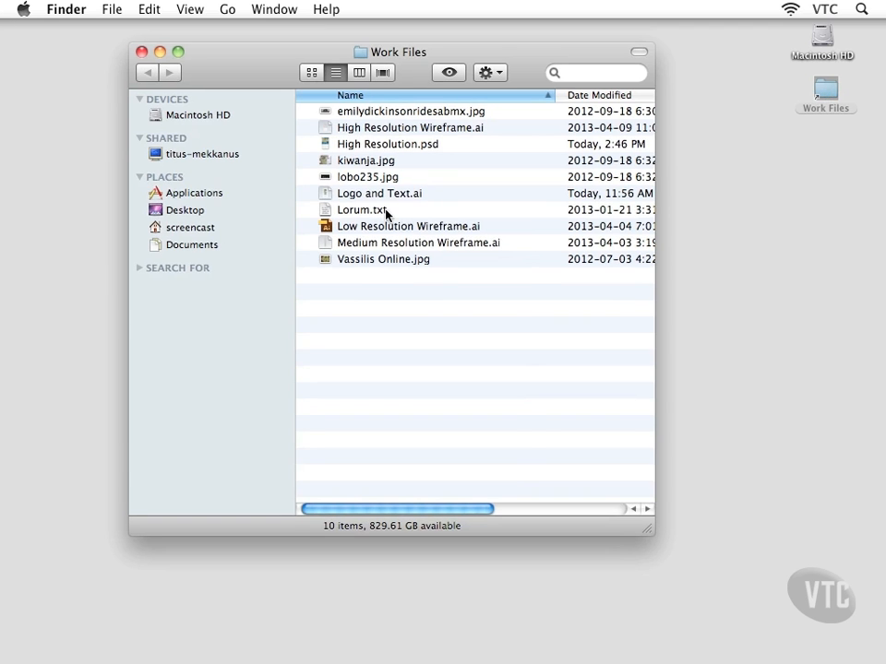
Copy the full lorem ipsum paragraph from Lorum.txt in TextEdit, then return to High Resolution.psd.
{"action": "double_click", "coordinate": [357, 212]}
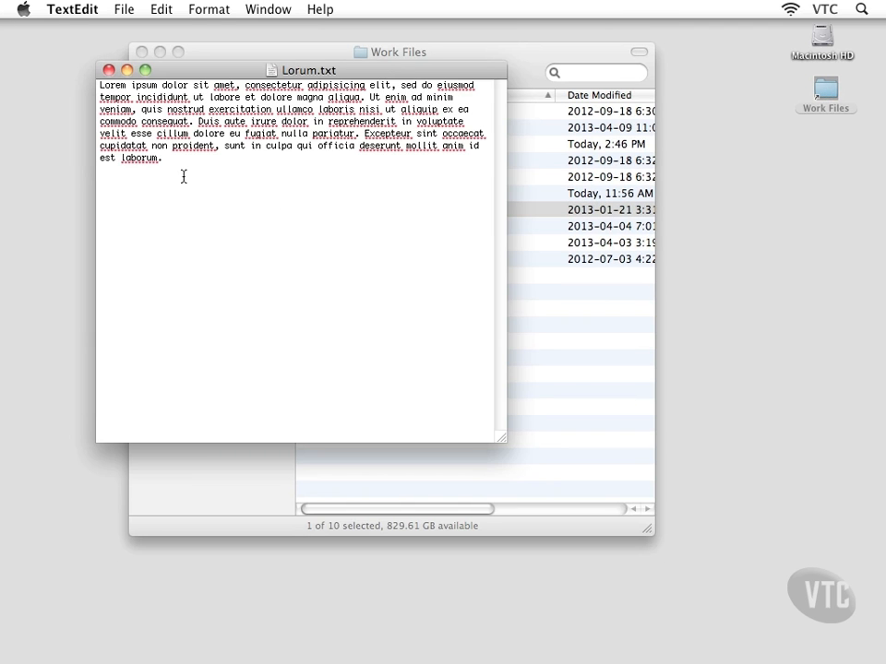
{"action": "left_click_drag", "start_coordinate": [176, 170], "coordinate": [82, 77]}
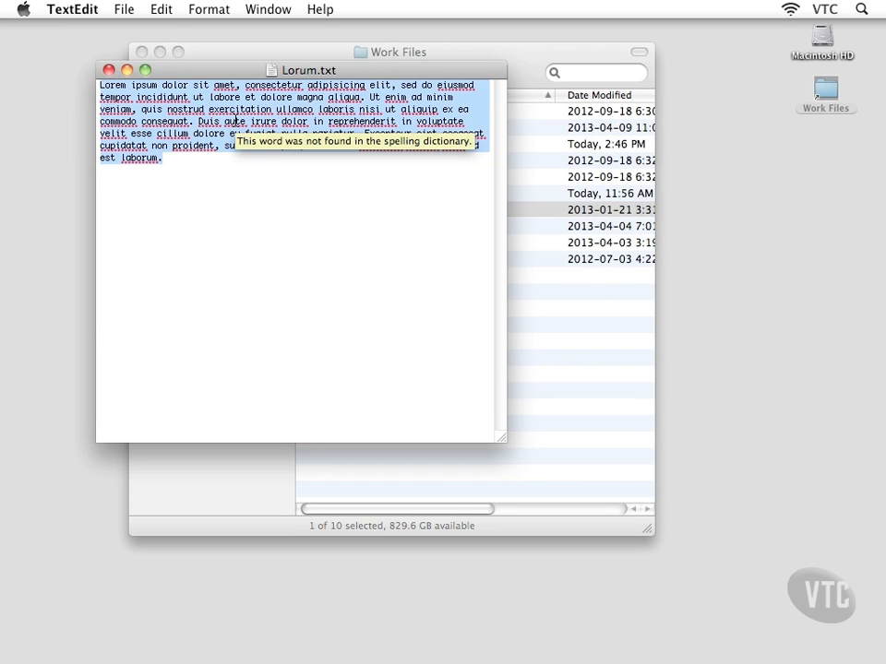
{"action": "key", "text": "super+Tab"}
{"action": "key", "text": "super+Tab"}
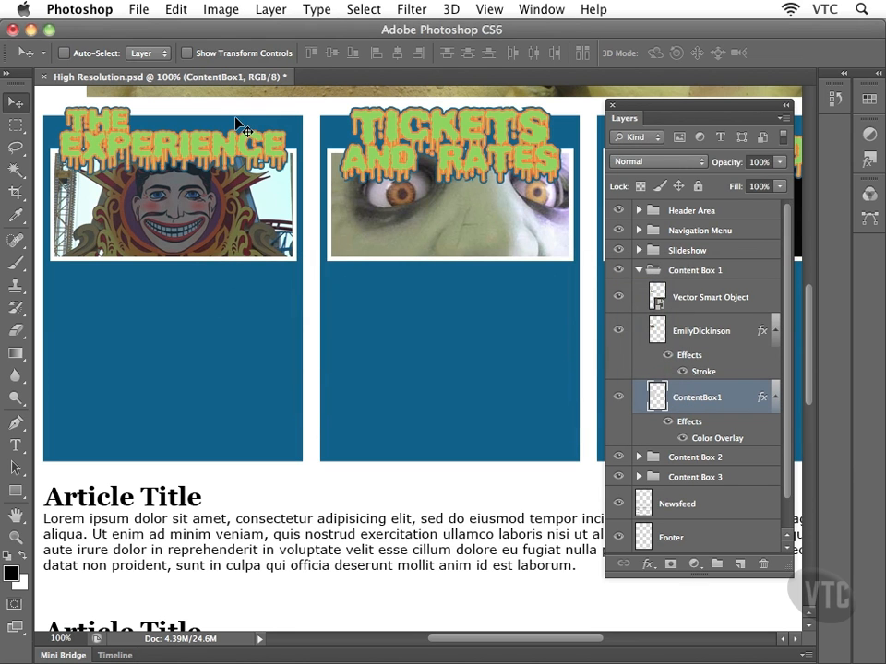
Draw a text box inside the first blue box and paste the lorem ipsum paragraph as Verdana 4 pt text.
{"action": "left_click_drag", "start_coordinate": [229, 317], "coordinate": [272, 316]}
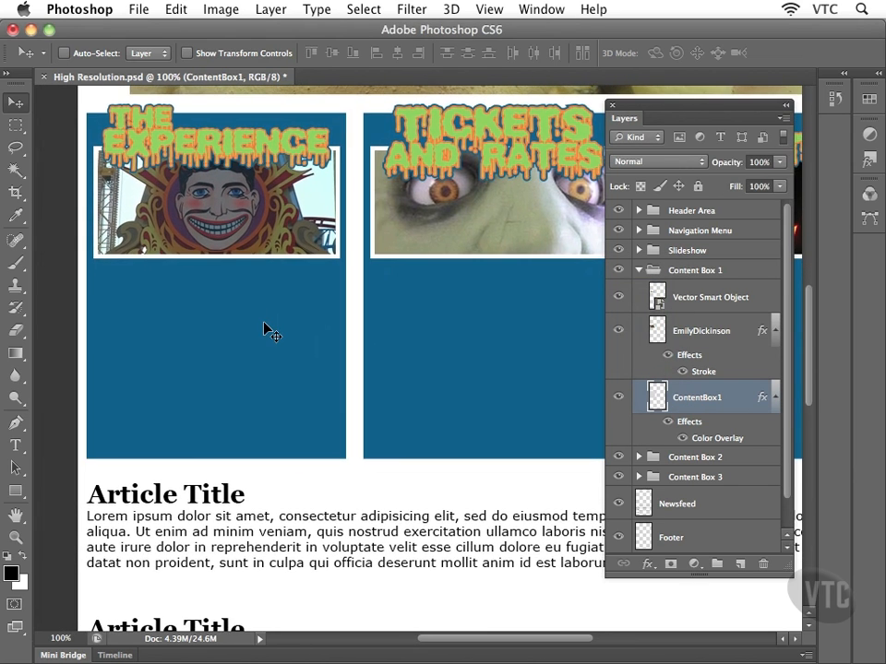
{"action": "left_click", "coordinate": [17, 446]}
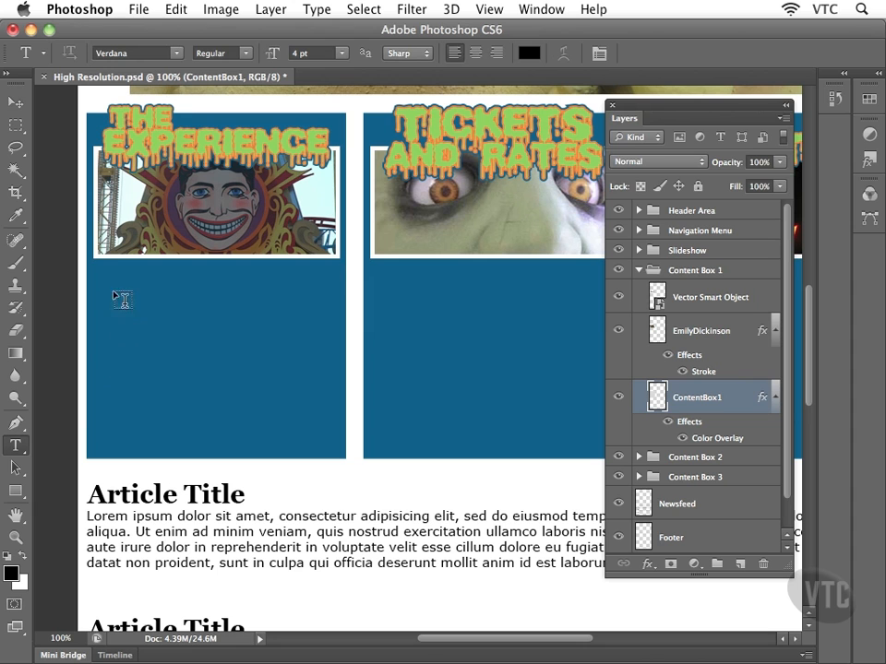
{"action": "left_click_drag", "start_coordinate": [106, 276], "coordinate": [340, 450]}
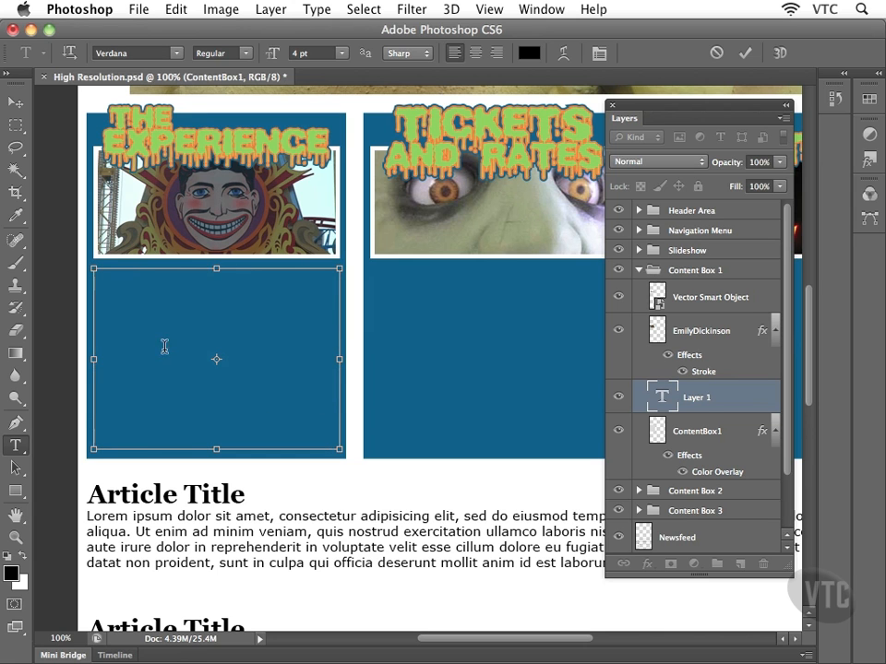
{"action": "key", "text": "super+v"}
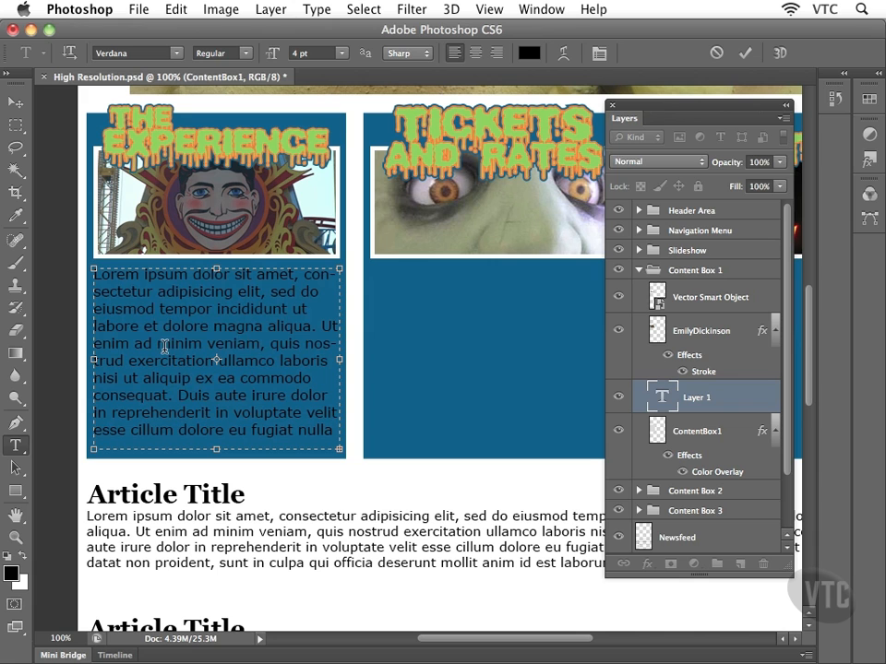
{"action": "left_click_drag", "start_coordinate": [131, 292], "coordinate": [237, 406]}
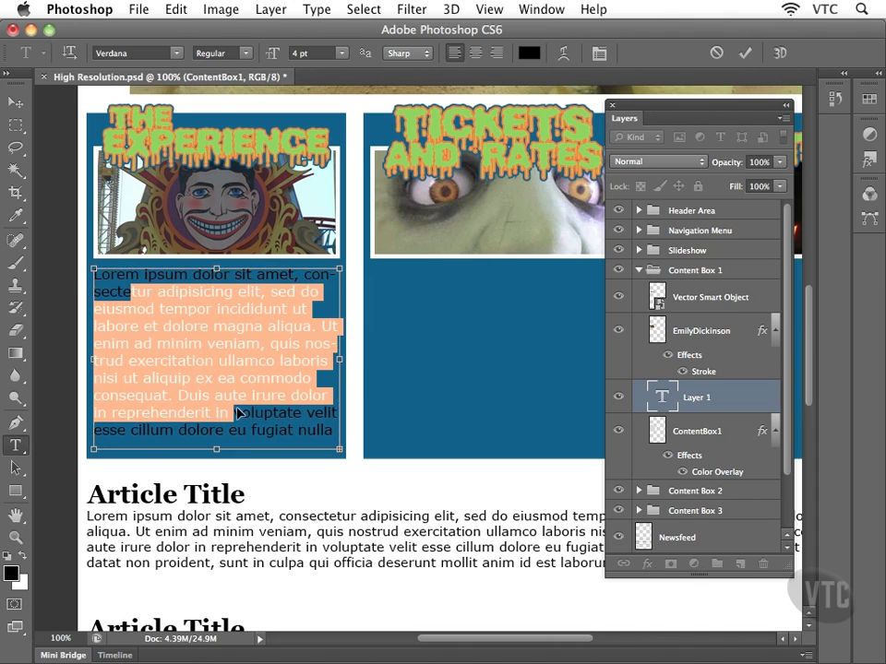
{"action": "key", "text": "super+a"}
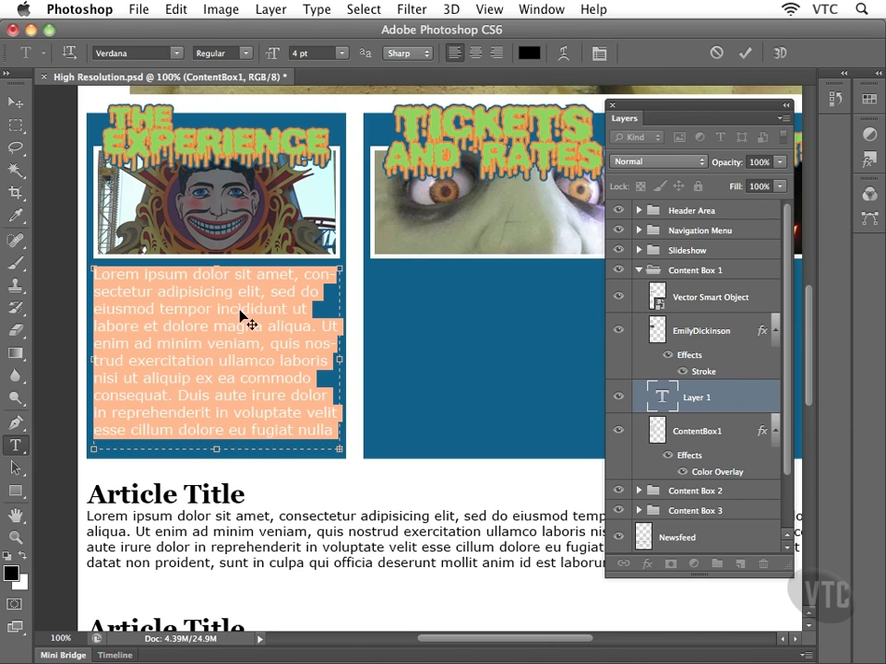
{"action": "left_click", "coordinate": [16, 102]}
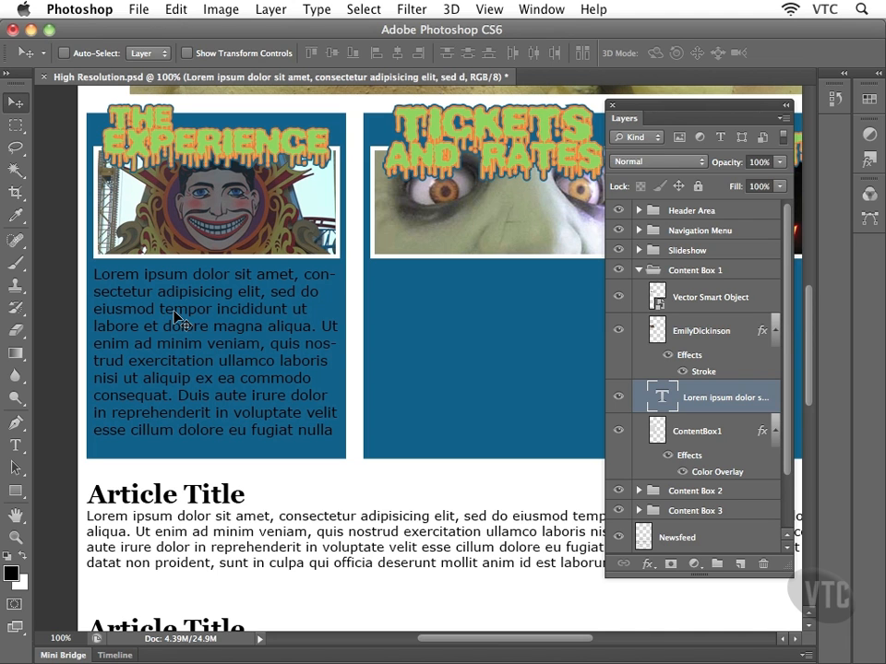
Option-drag a copy of the lorem ipsum layer from Content Box 1 into the Content Box 2 group.
{"action": "left_click_drag", "start_coordinate": [458, 336], "coordinate": [249, 324]}
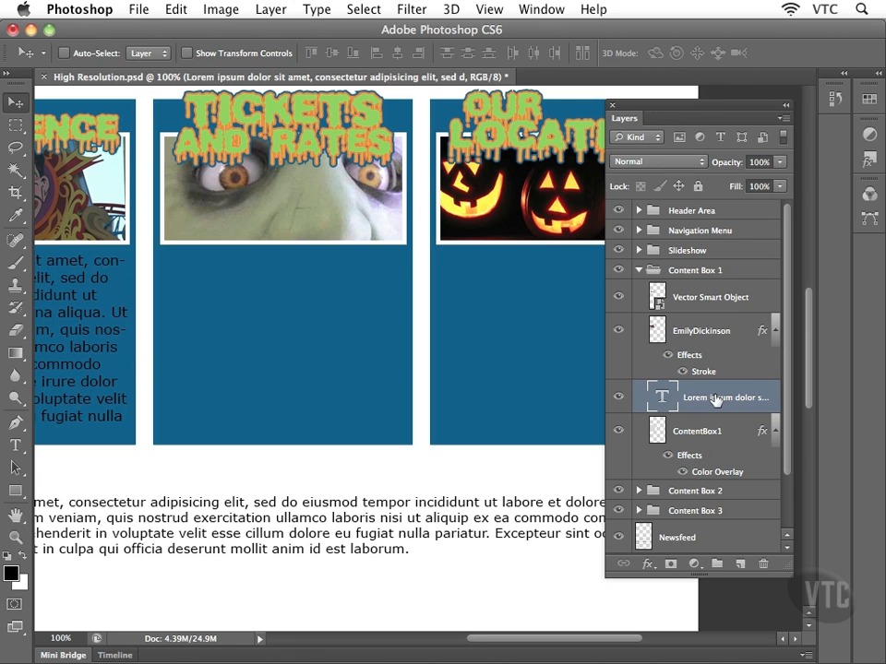
{"action": "left_click_drag", "start_coordinate": [694, 399], "coordinate": [740, 565]}
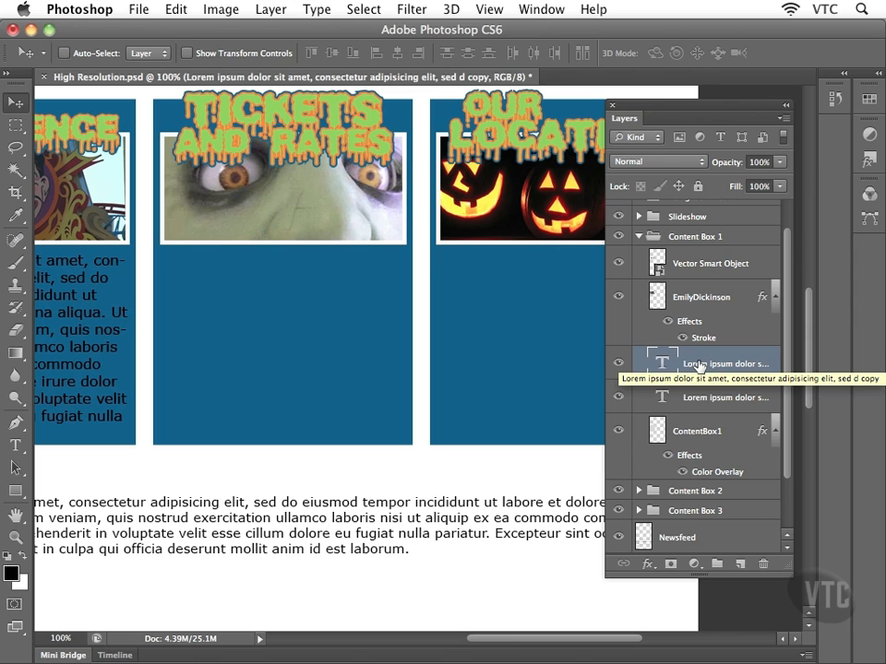
{"action": "left_click_drag", "start_coordinate": [699, 366], "coordinate": [653, 489]}
{"action": "left_click_drag", "start_coordinate": [652, 490], "coordinate": [653, 489]}
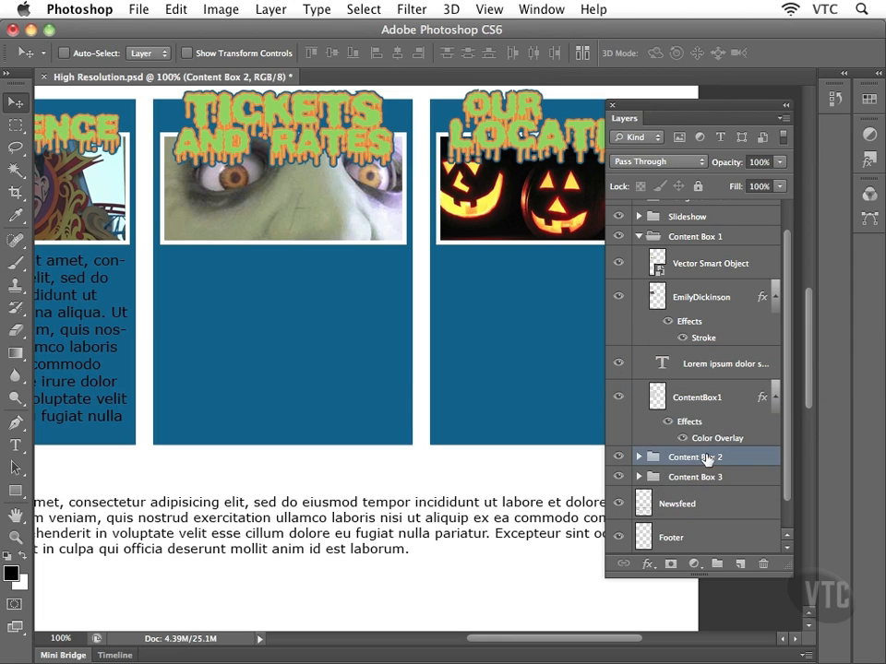
Stack the paragraph copy above the ContentBox2 shape and drag it into the Tickets and Rates box.
{"action": "left_click", "coordinate": [638, 457]}
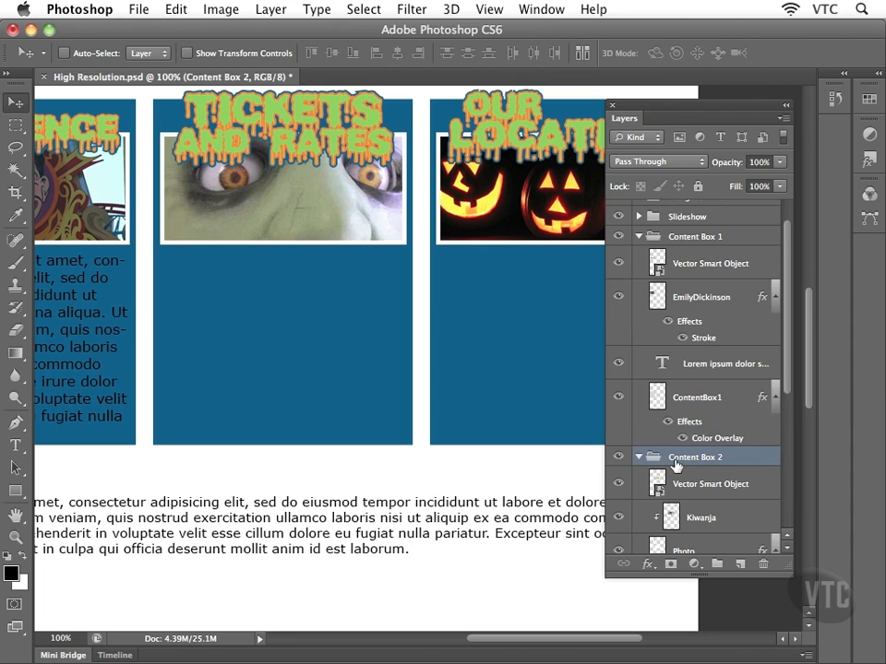
{"action": "scroll", "coordinate": [677, 464], "scroll_direction": "down", "scroll_amount": 4}
{"action": "scroll", "coordinate": [677, 464], "scroll_direction": "down", "scroll_amount": 6}
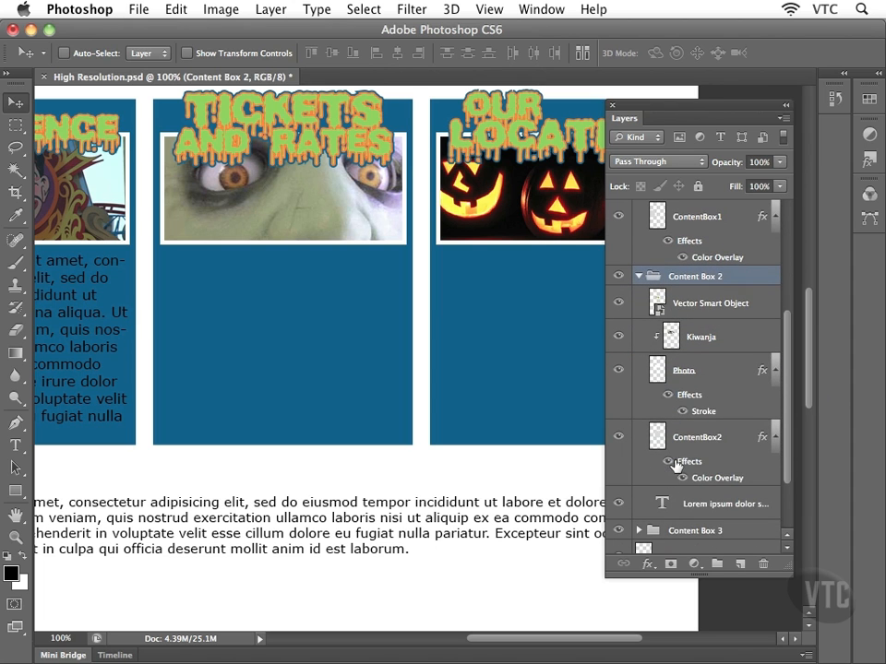
{"action": "left_click", "coordinate": [692, 505]}
{"action": "left_click_drag", "start_coordinate": [703, 507], "coordinate": [707, 437]}
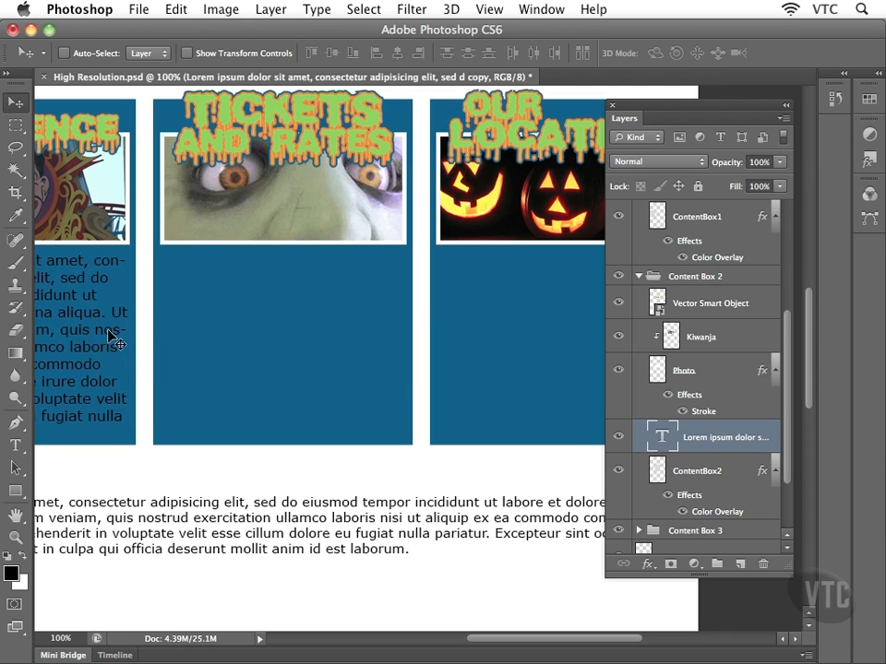
{"action": "left_click_drag", "start_coordinate": [113, 336], "coordinate": [385, 338]}
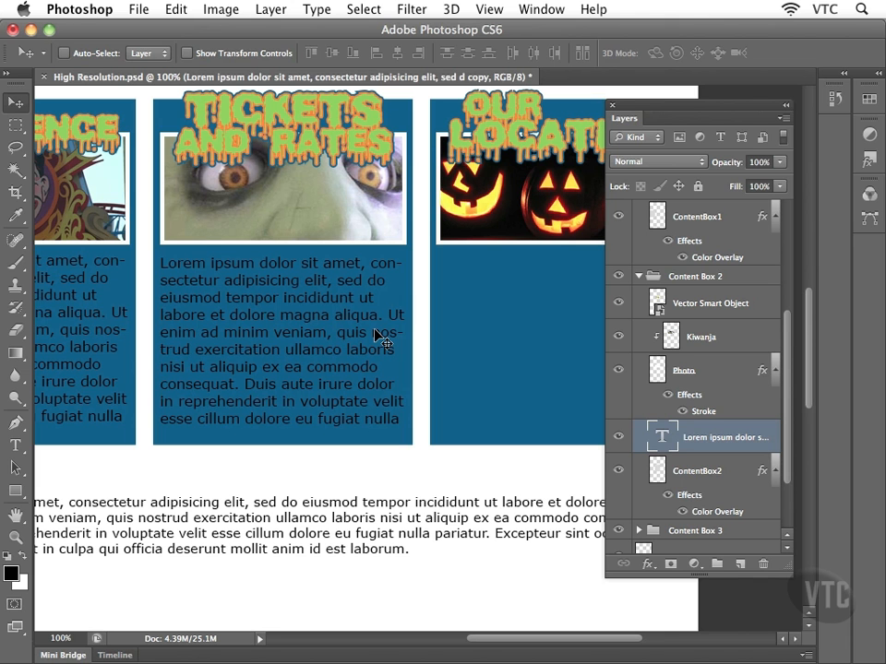
{"action": "left_click_drag", "start_coordinate": [421, 361], "coordinate": [317, 358]}
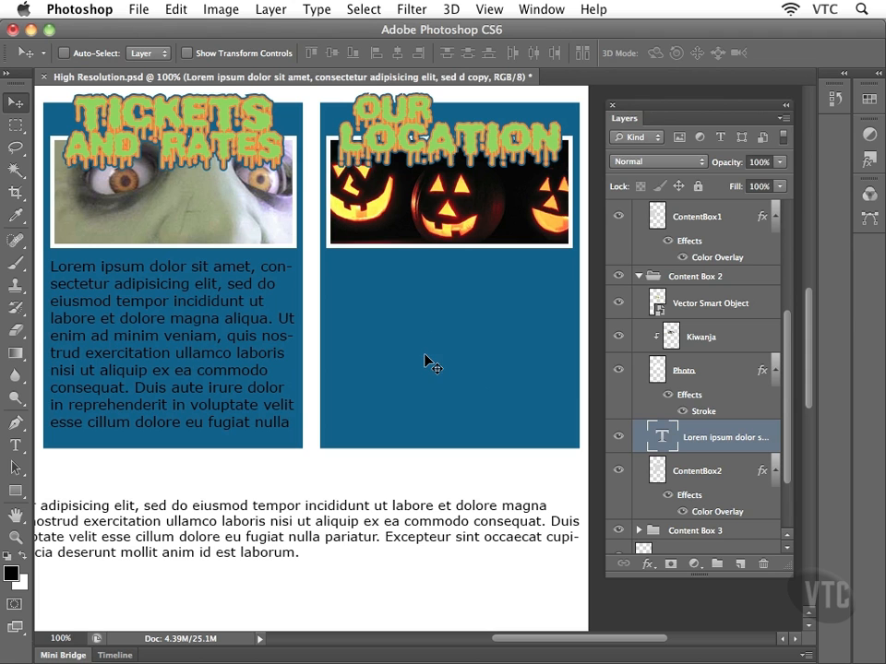
Duplicate the lorem ipsum layer with the New Layer button and drag the copy into Content Box 3.
{"action": "scroll", "coordinate": [746, 429], "scroll_direction": "down", "scroll_amount": 3}
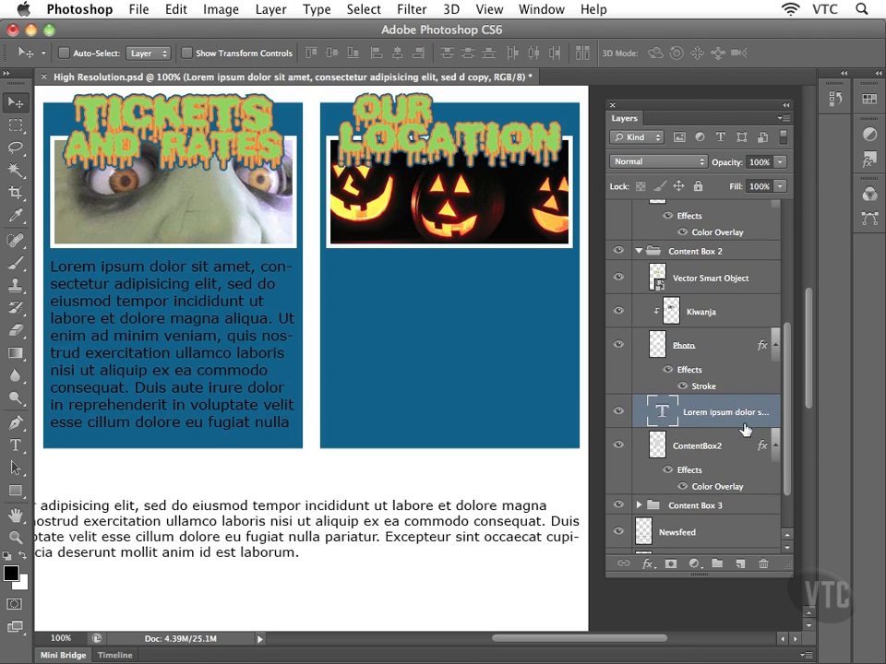
{"action": "scroll", "coordinate": [744, 430], "scroll_direction": "down", "scroll_amount": 2}
{"action": "scroll", "coordinate": [744, 430], "scroll_direction": "down", "scroll_amount": 1}
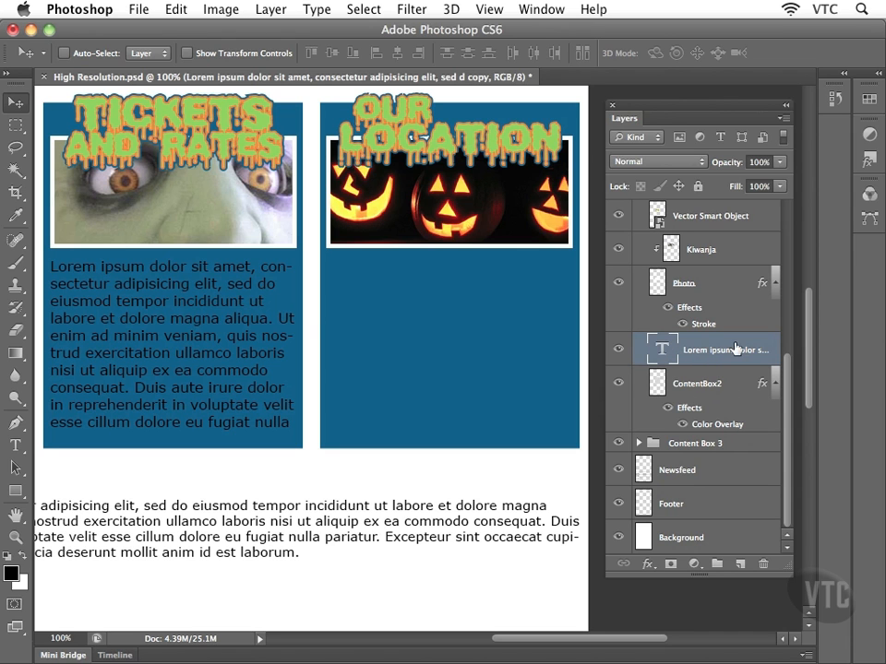
{"action": "left_click_drag", "start_coordinate": [723, 350], "coordinate": [737, 564]}
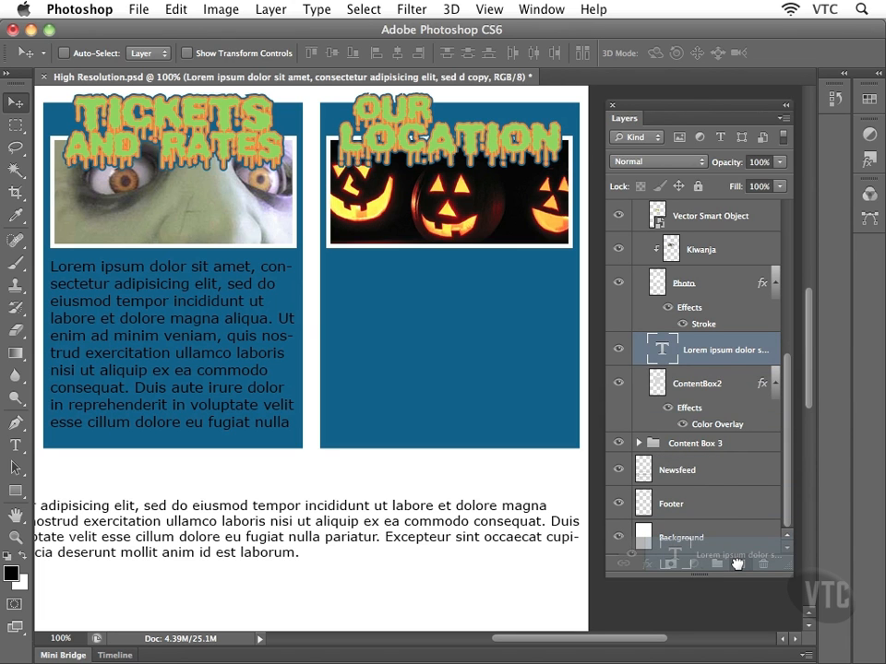
{"action": "left_click_drag", "start_coordinate": [738, 564], "coordinate": [737, 564]}
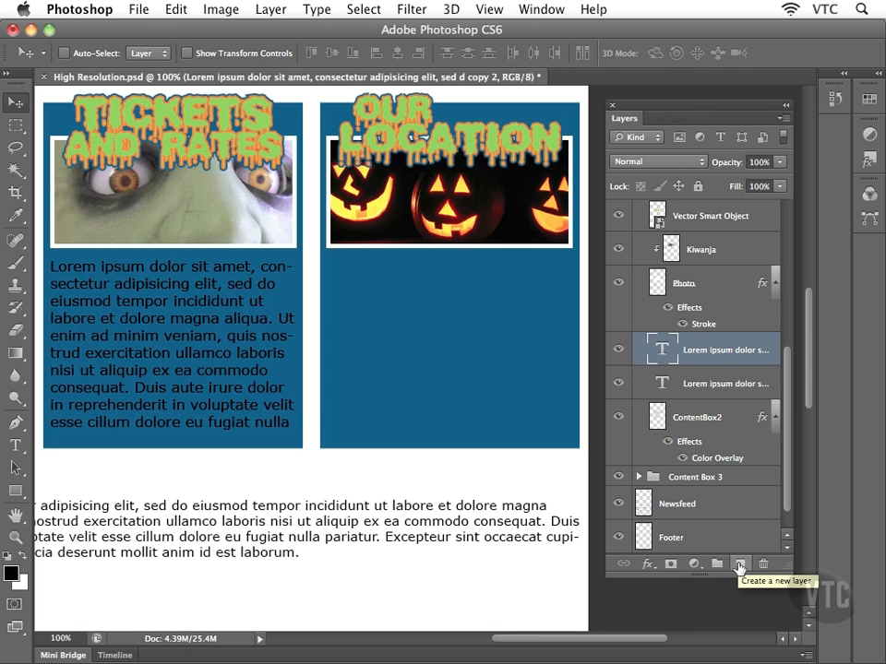
{"action": "left_click", "coordinate": [704, 389]}
{"action": "left_click", "coordinate": [720, 353]}
{"action": "scroll", "coordinate": [720, 356], "scroll_direction": "up", "scroll_amount": 4}
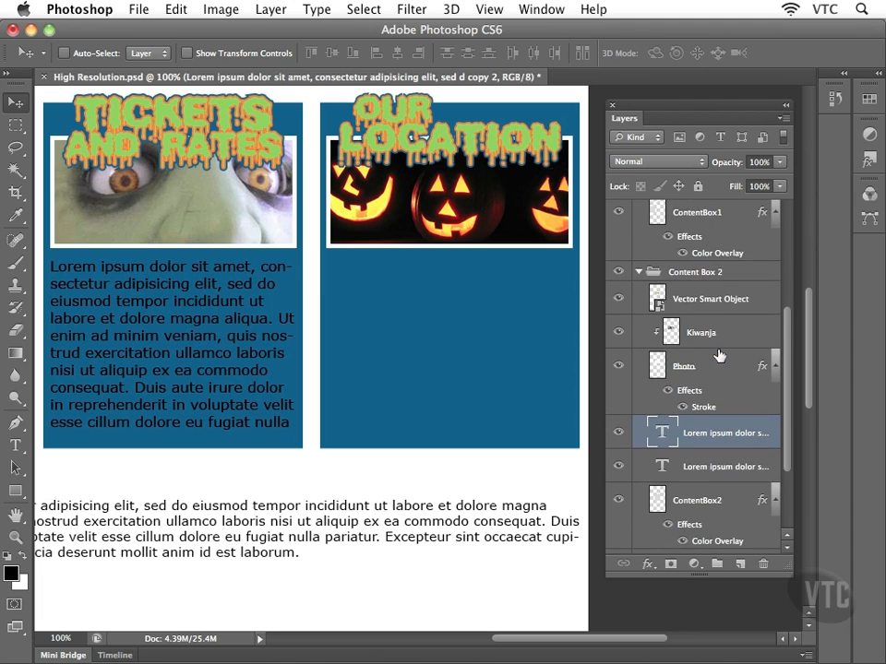
{"action": "scroll", "coordinate": [719, 356], "scroll_direction": "down", "scroll_amount": 5}
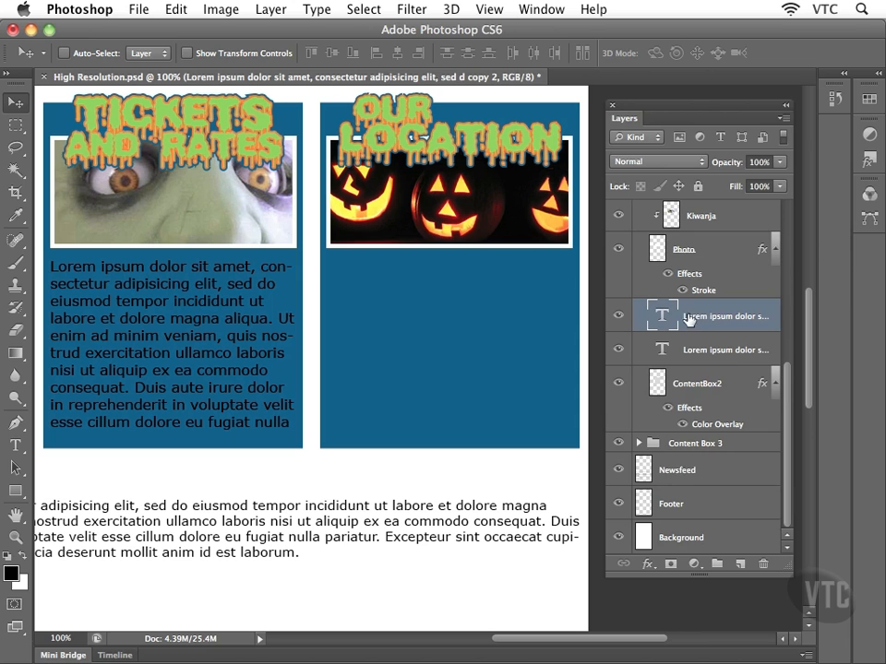
{"action": "left_click_drag", "start_coordinate": [700, 319], "coordinate": [683, 443]}
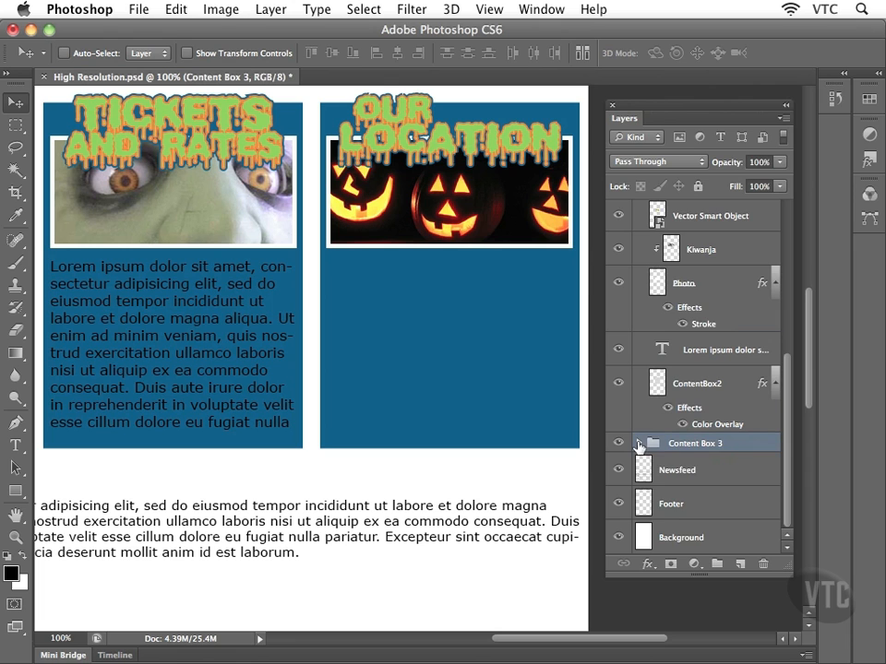
Expand Content Box 3 and stack the paragraph layer above the ContentBox3 shape.
{"action": "left_click", "coordinate": [639, 445]}
{"action": "scroll", "coordinate": [693, 449], "scroll_direction": "down", "scroll_amount": 5}
{"action": "scroll", "coordinate": [698, 450], "scroll_direction": "down", "scroll_amount": 3}
{"action": "left_click", "coordinate": [699, 453]}
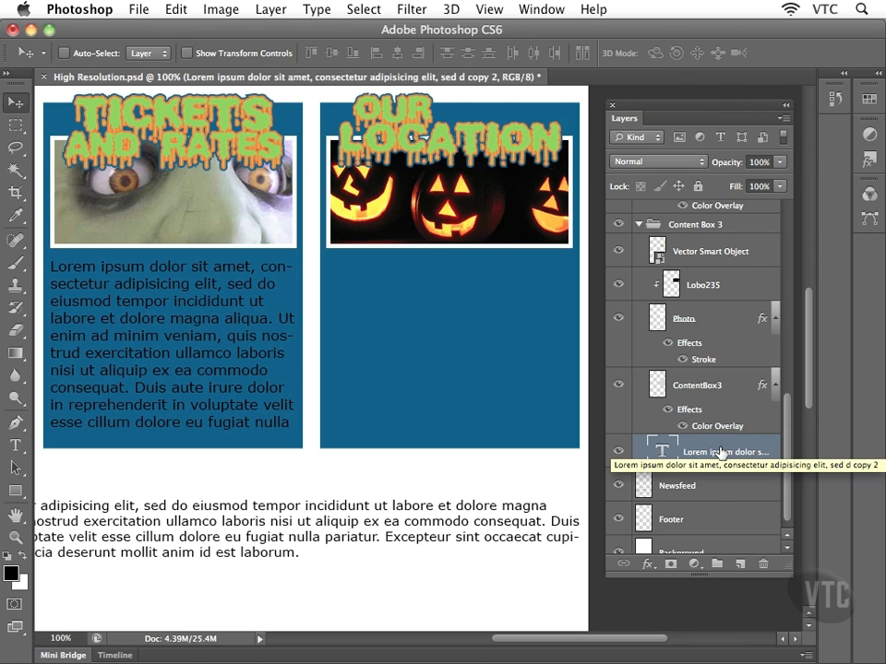
{"action": "left_click_drag", "start_coordinate": [708, 452], "coordinate": [708, 373]}
{"action": "left_click", "coordinate": [680, 420]}
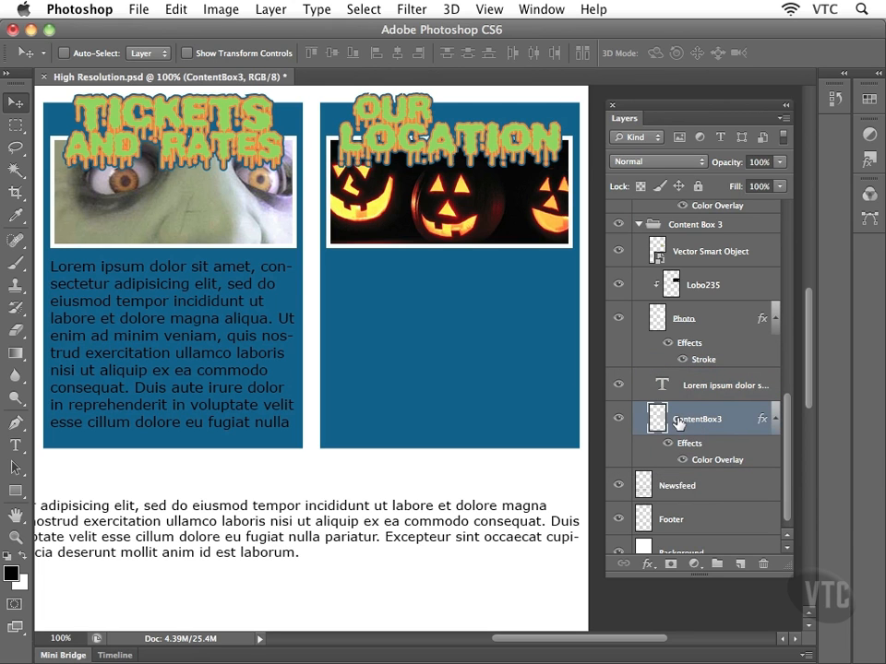
{"action": "left_click", "coordinate": [716, 388]}
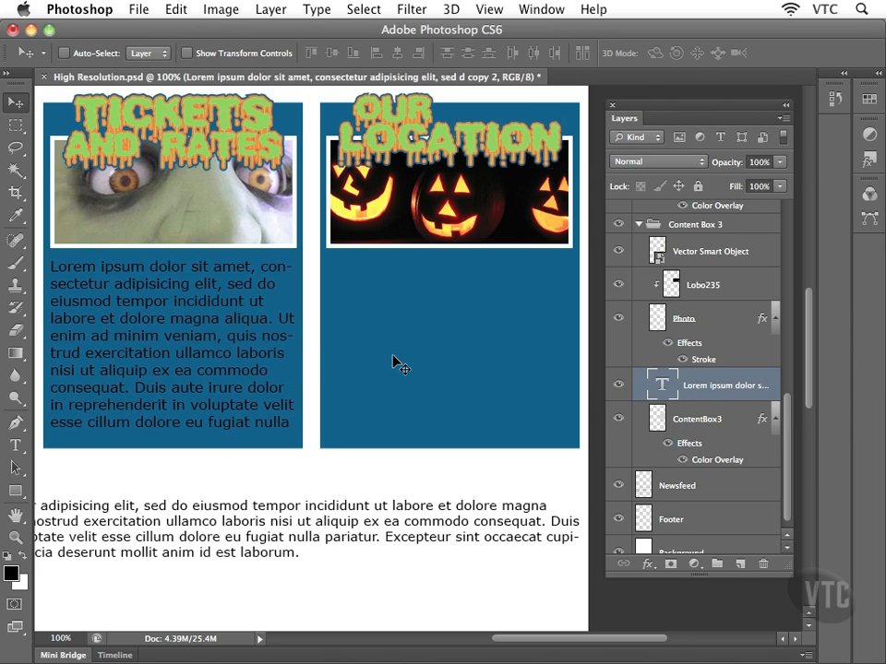
Move the paragraph into the Our Location blue box and zoom out to view the whole page.
{"action": "left_click_drag", "start_coordinate": [278, 340], "coordinate": [547, 342]}
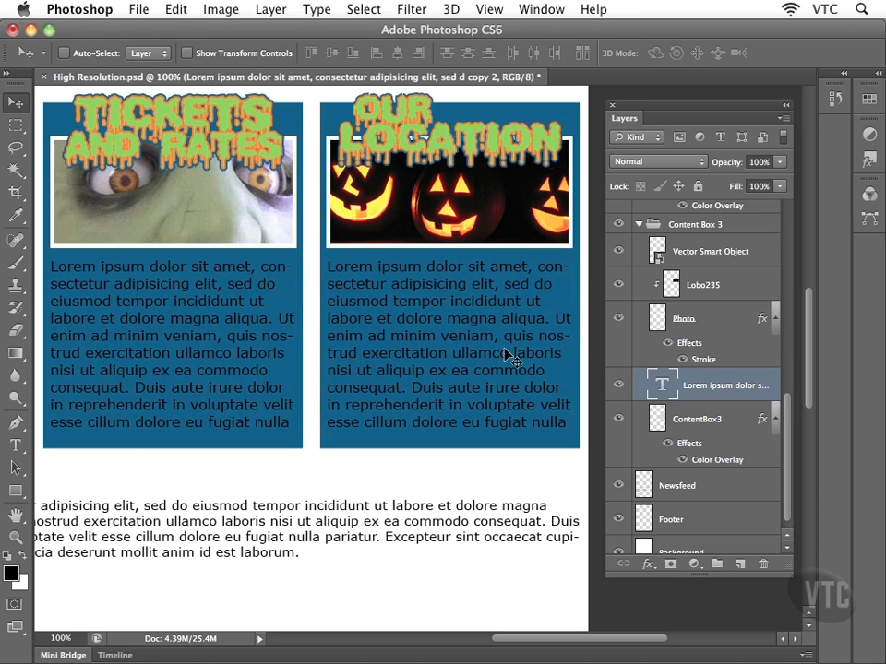
{"action": "key", "text": "ctrl+minus"}
{"action": "key", "text": "ctrl+minus"}
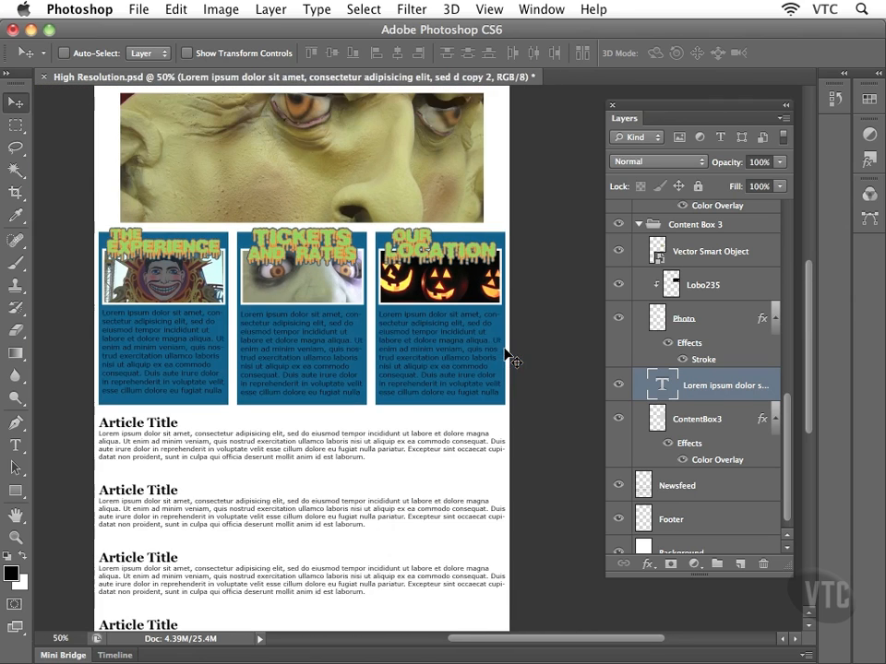
{"action": "left_click_drag", "start_coordinate": [370, 341], "coordinate": [414, 341]}
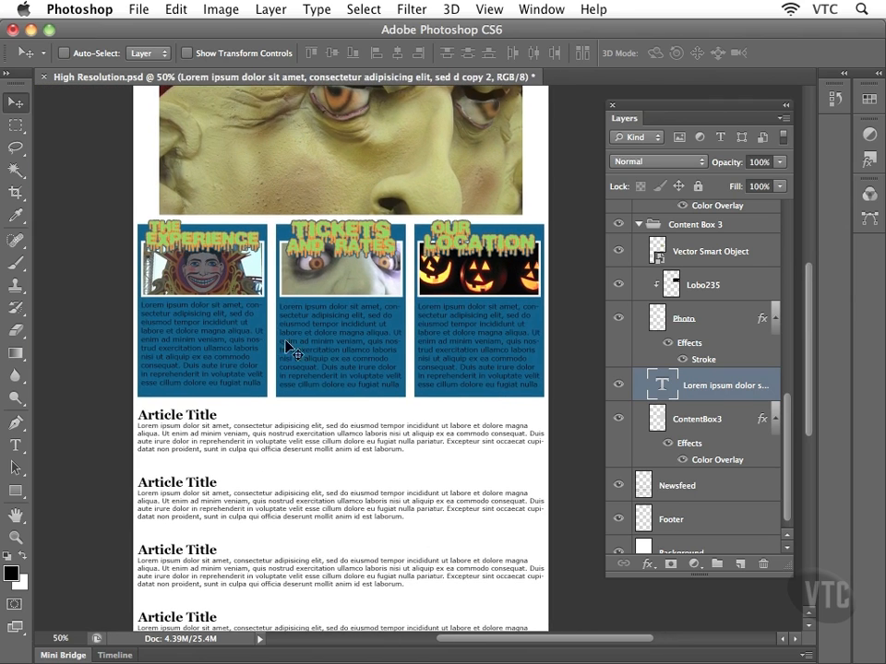